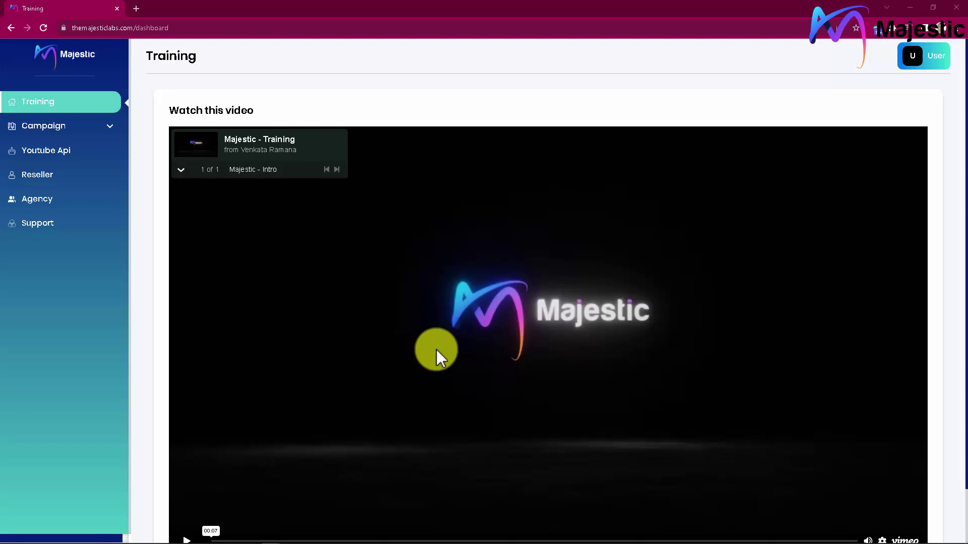
# - Create a campaign named 'Demo Campaign' and continue to Step 2: Add Main Video
pyautogui.click(64, 129)
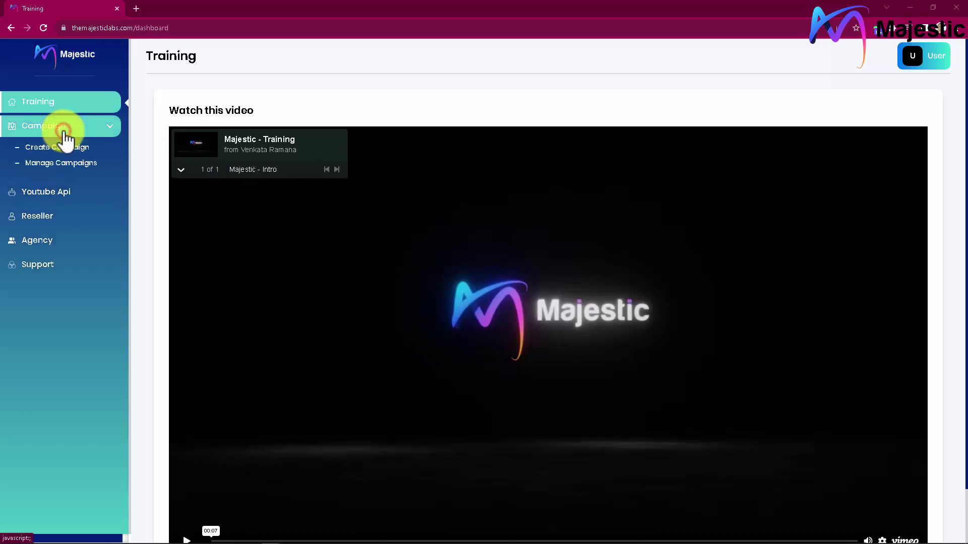
pyautogui.click(59, 148)
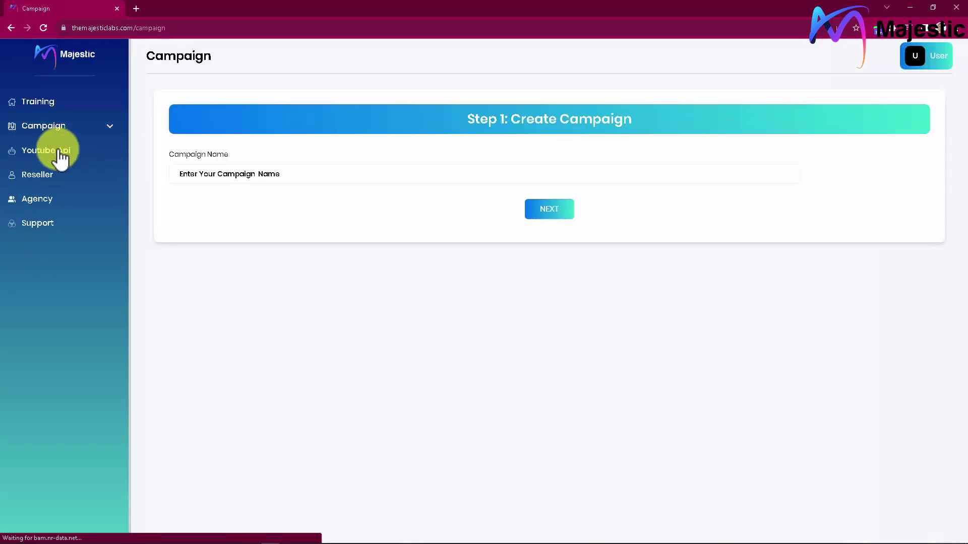
pyautogui.click(247, 175)
pyautogui.write('Demo Campaign')
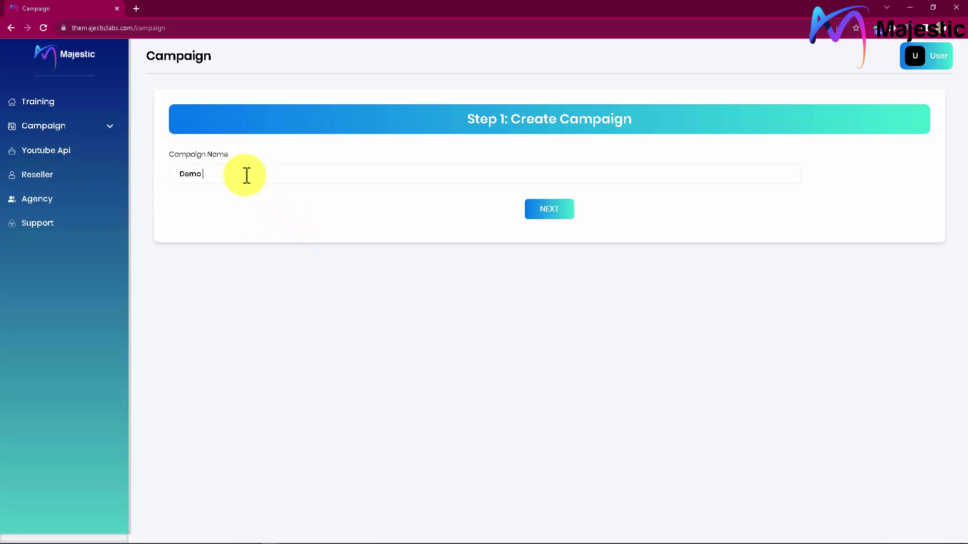
pyautogui.click(550, 212)
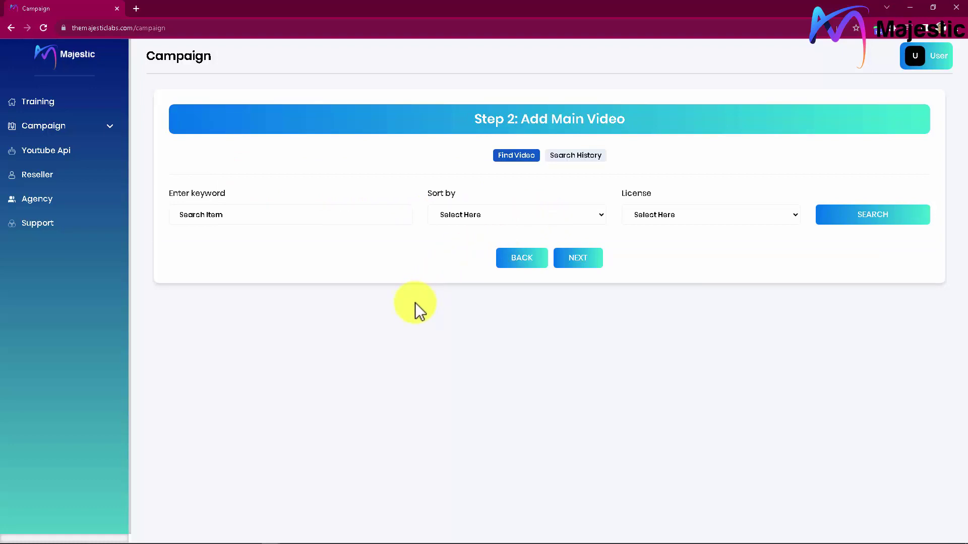
# - Search main videos for 'how to make money with YouTube', sorted by View count, All Videos license
pyautogui.click(232, 218)
pyautogui.write('how to make money with YouTube')
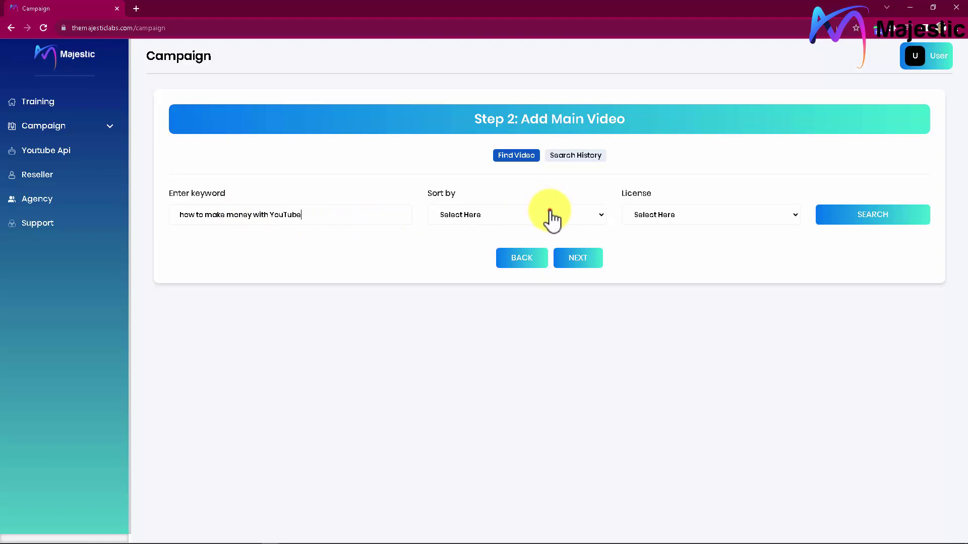
pyautogui.click(551, 215)
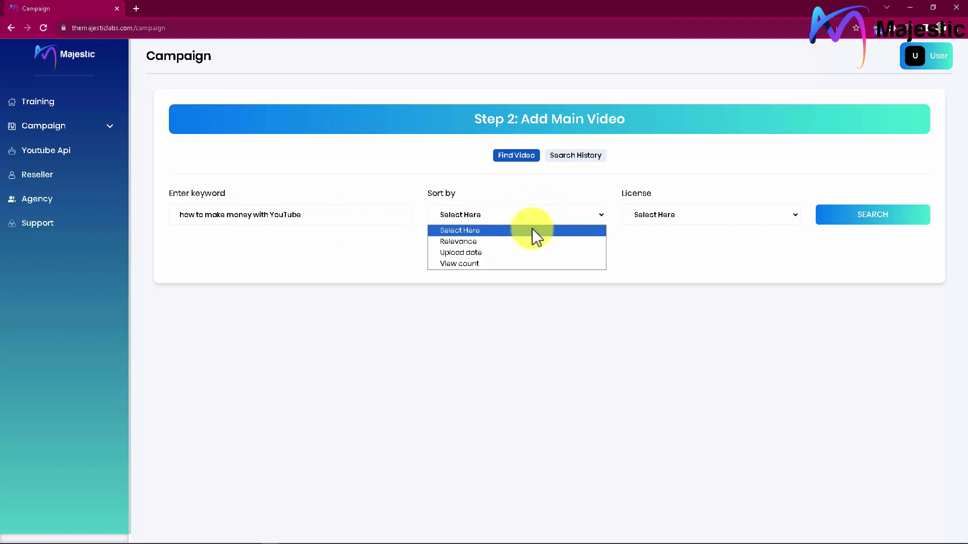
pyautogui.click(481, 264)
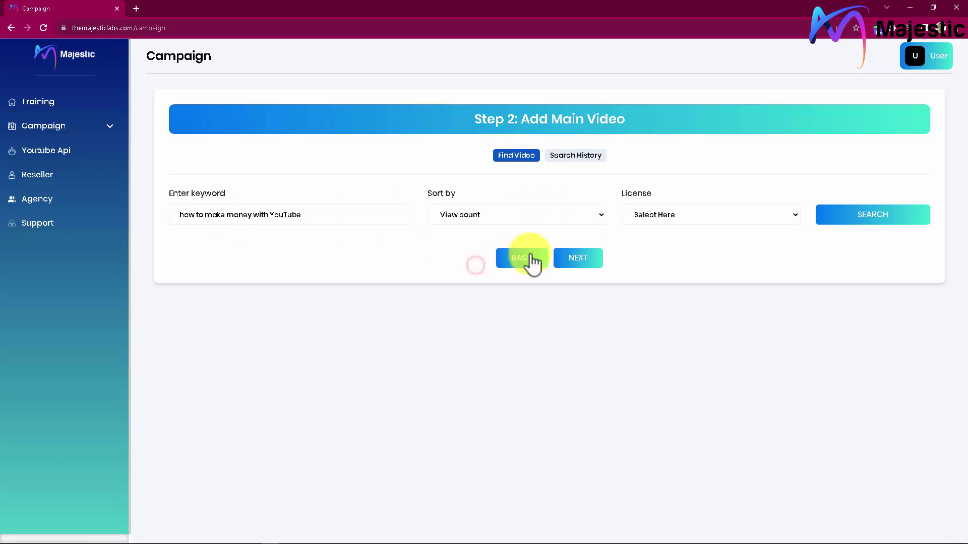
pyautogui.click(717, 217)
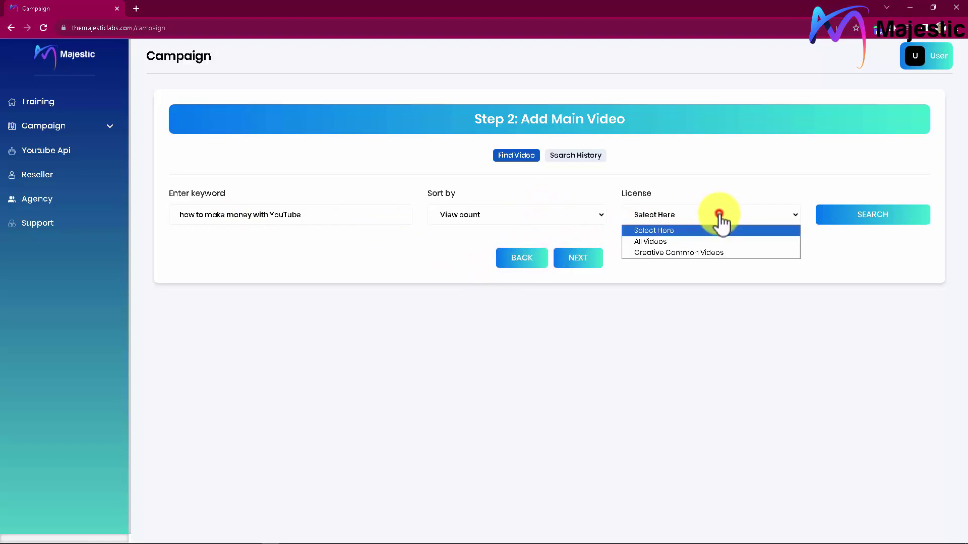
pyautogui.click(668, 243)
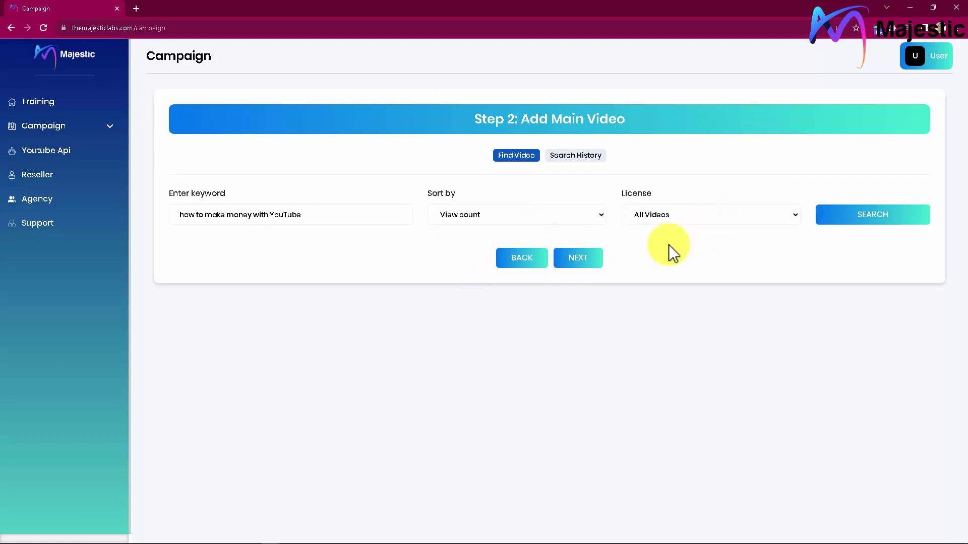
pyautogui.click(879, 220)
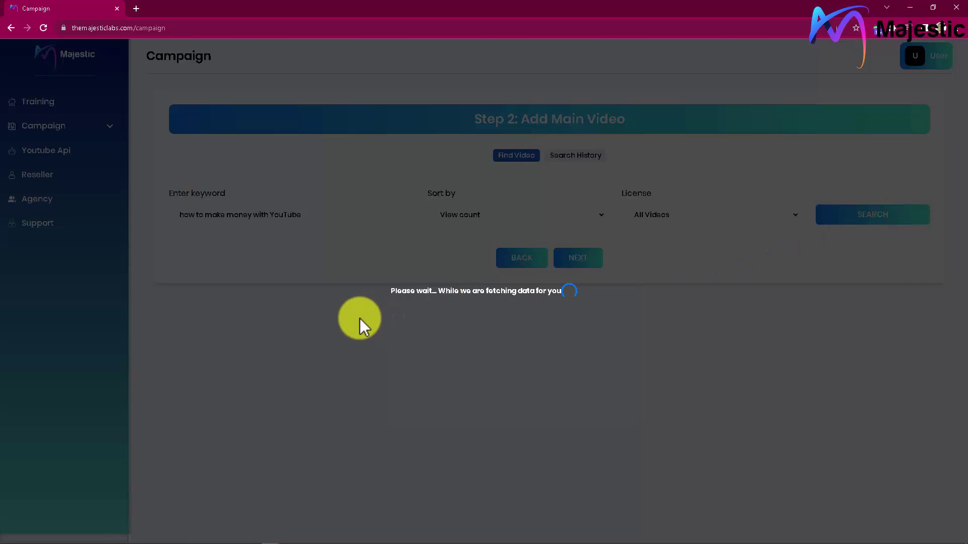
pyautogui.scroll(-1, 359, 319)
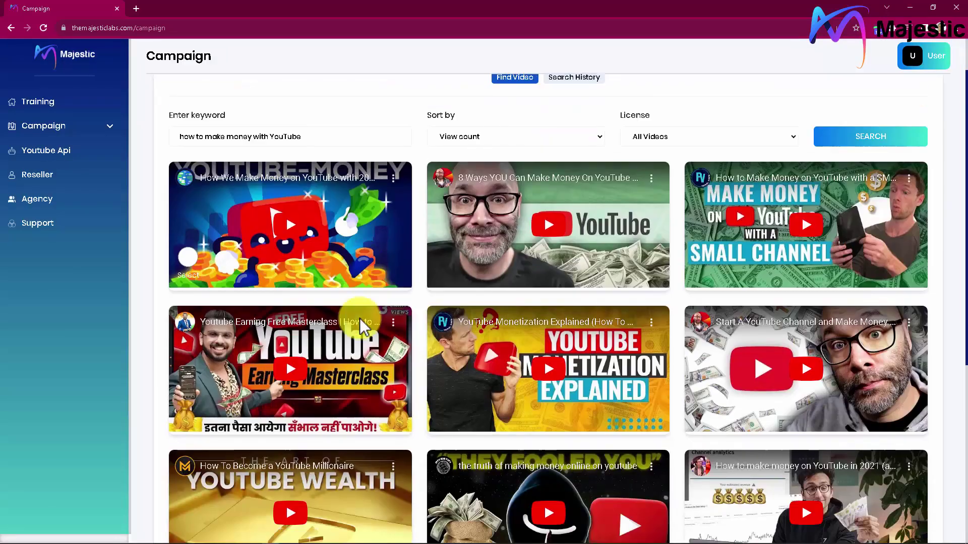
pyautogui.scroll(-2, 359, 319)
pyautogui.scroll(-1, 359, 318)
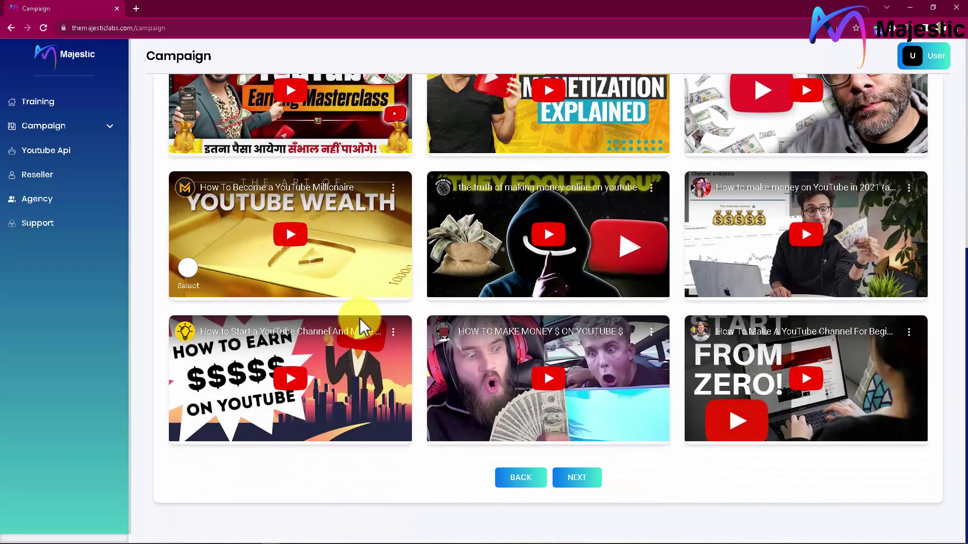
pyautogui.scroll(2, 360, 319)
pyautogui.scroll(2, 360, 319)
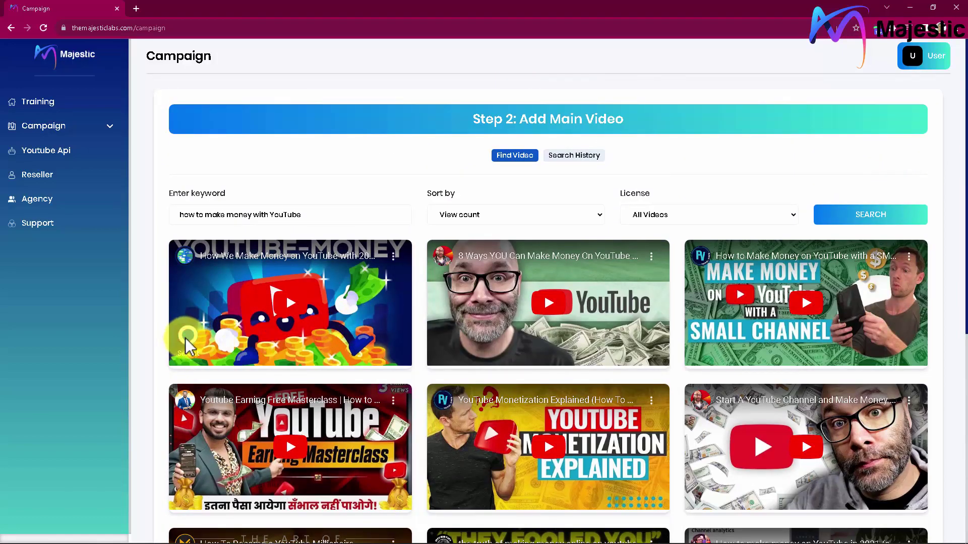
pyautogui.scroll(-2, 185, 342)
pyautogui.scroll(-2, 443, 408)
pyautogui.scroll(-1, 439, 401)
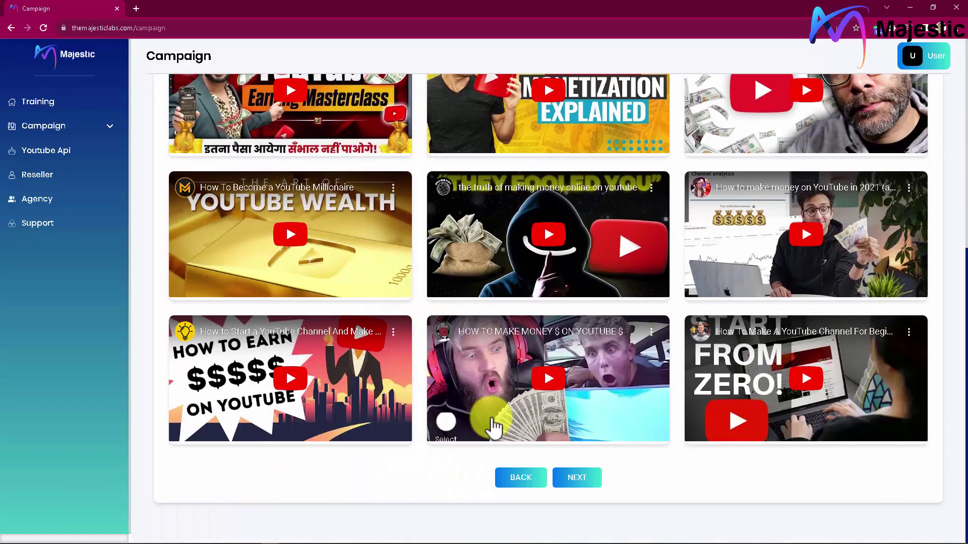
# - Continue past the main-video results to Step 3: Add Videos to Playlist
pyautogui.click(575, 479)
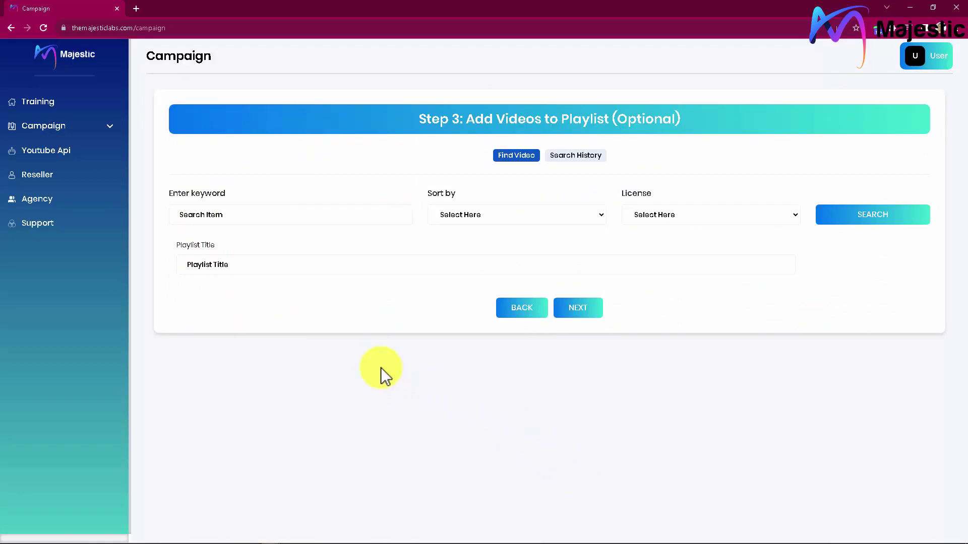
# - Search playlist videos for 'how to make money with youtube', sorted by View count, All Videos license
pyautogui.click(241, 218)
pyautogui.write('how')
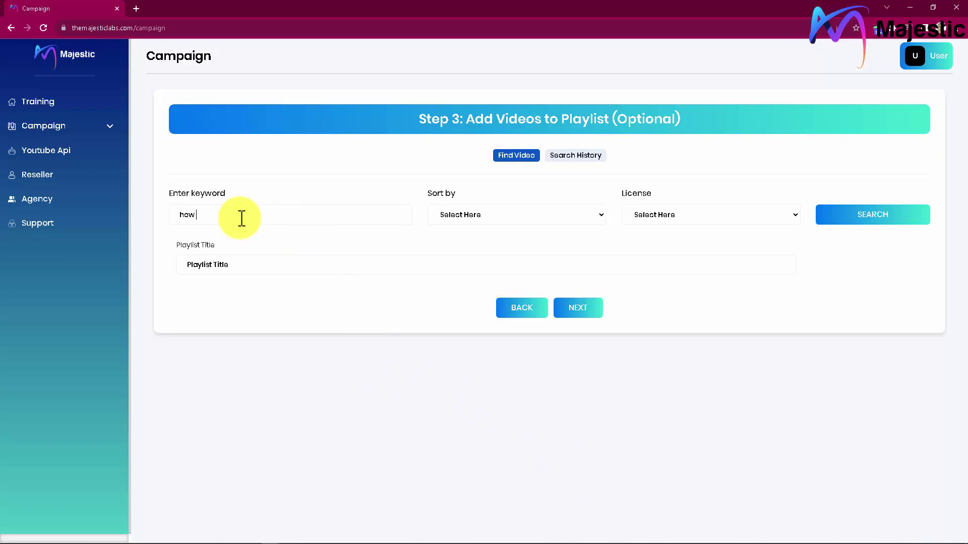
pyautogui.write(' to make money with youtube')
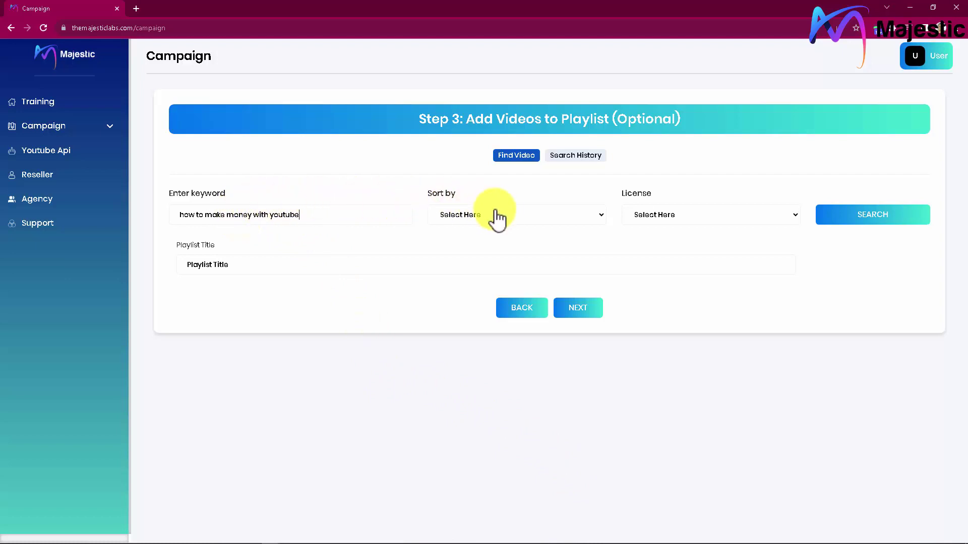
pyautogui.click(501, 218)
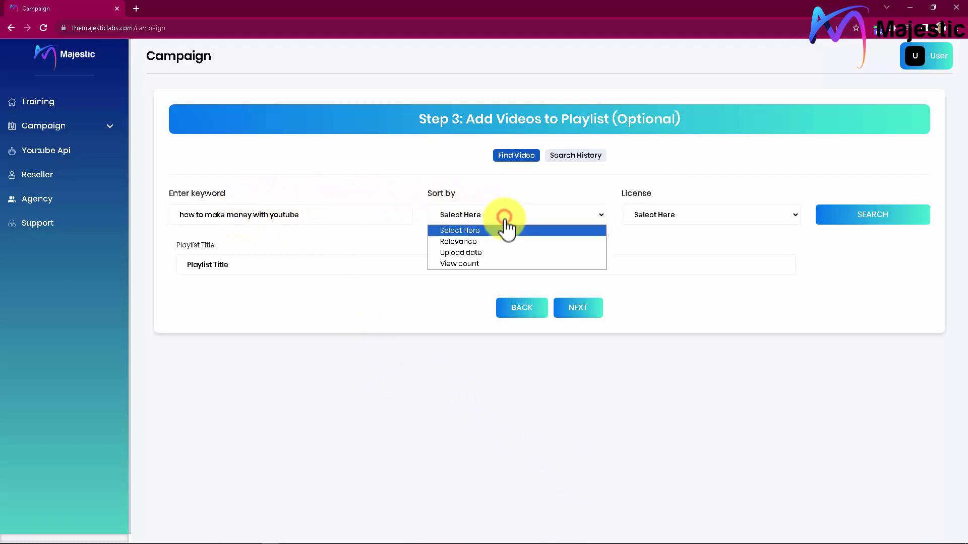
pyautogui.click(479, 264)
pyautogui.click(672, 218)
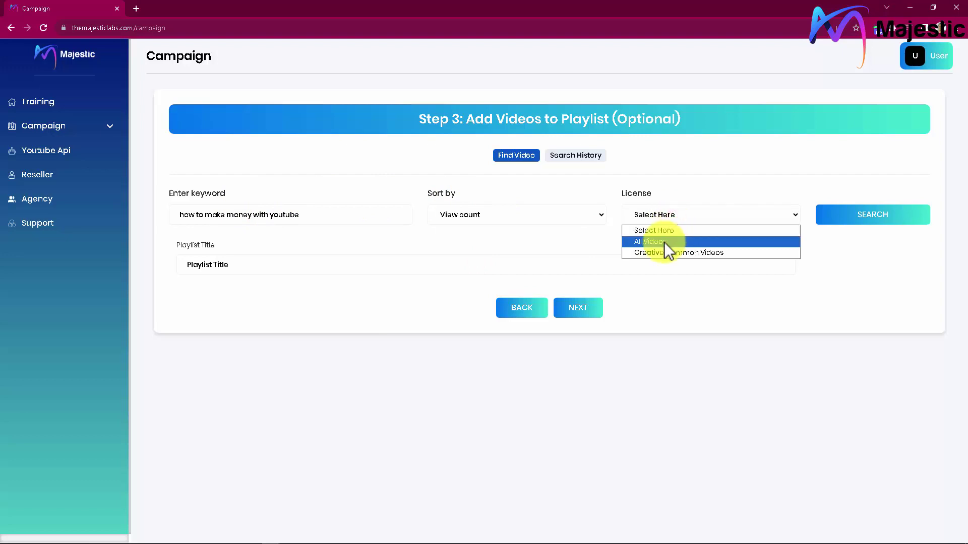
pyautogui.click(664, 242)
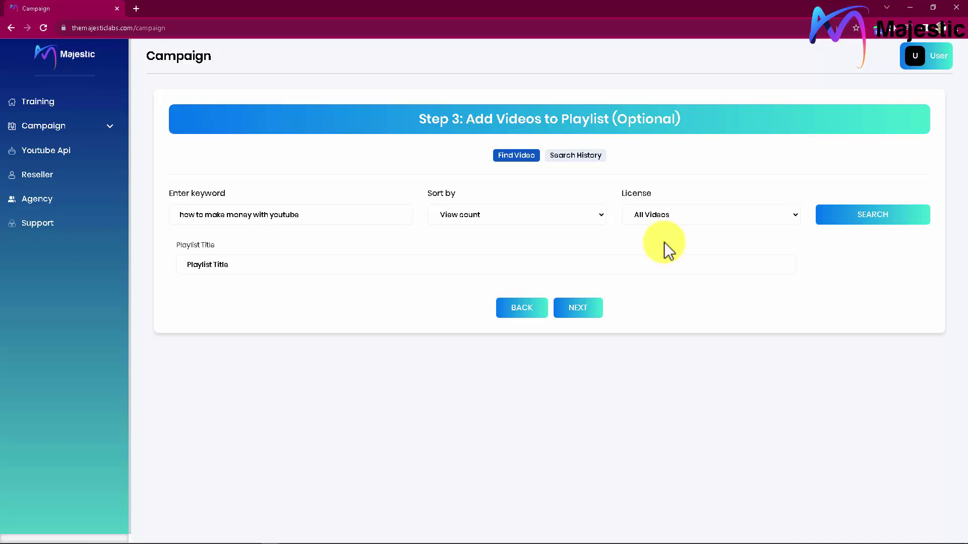
pyautogui.click(843, 220)
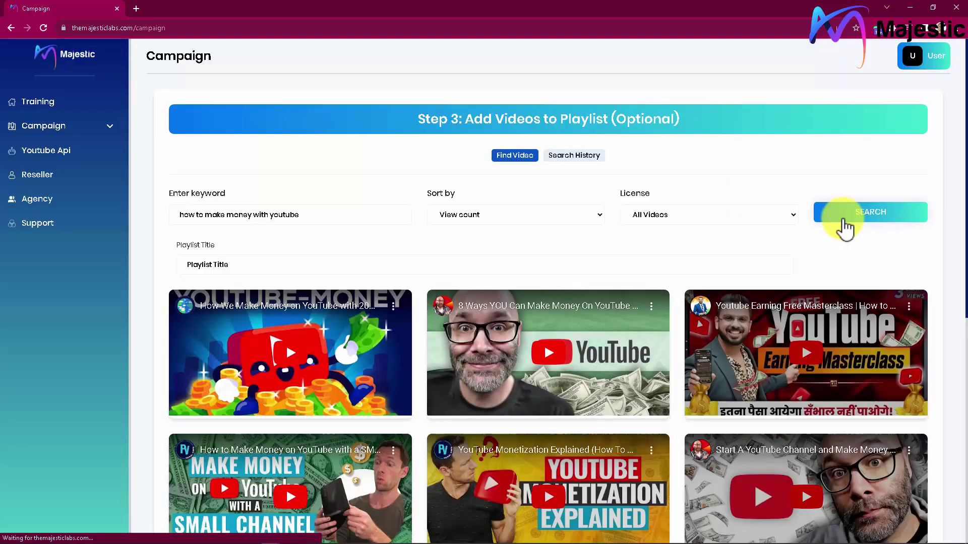
# - Title the playlist 'How to Make Money with YouTube', select six videos, and continue to Add Ads
pyautogui.click(245, 265)
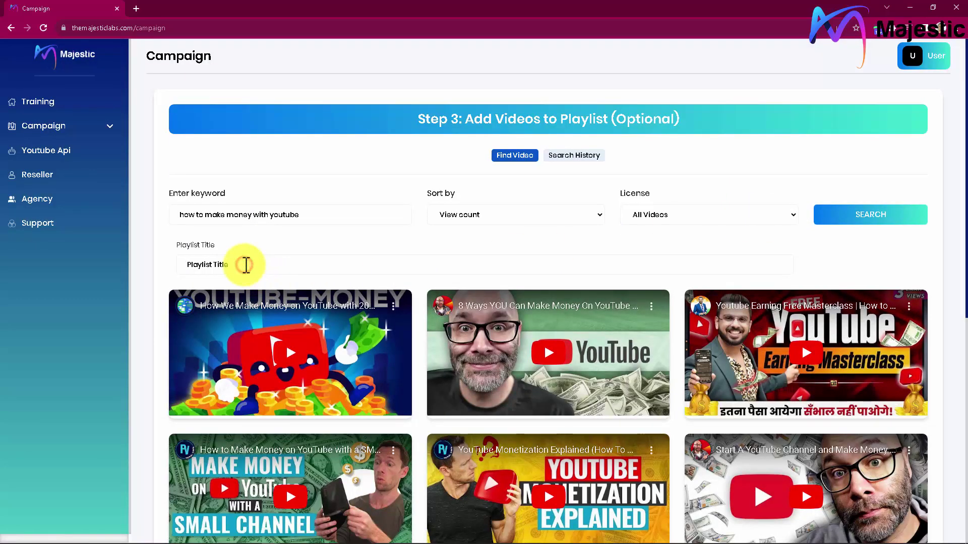
pyautogui.write('How to Make Money with YouTube')
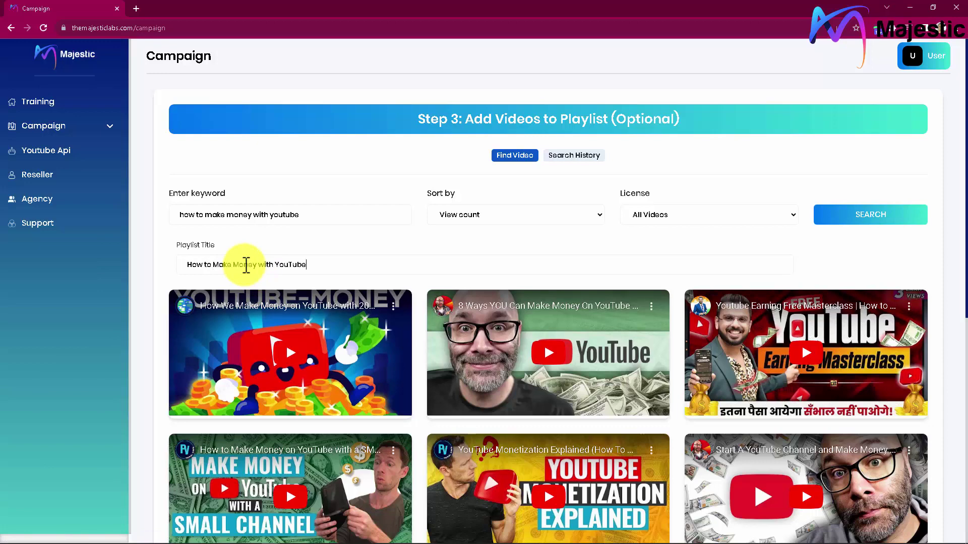
pyautogui.scroll(-2, 341, 272)
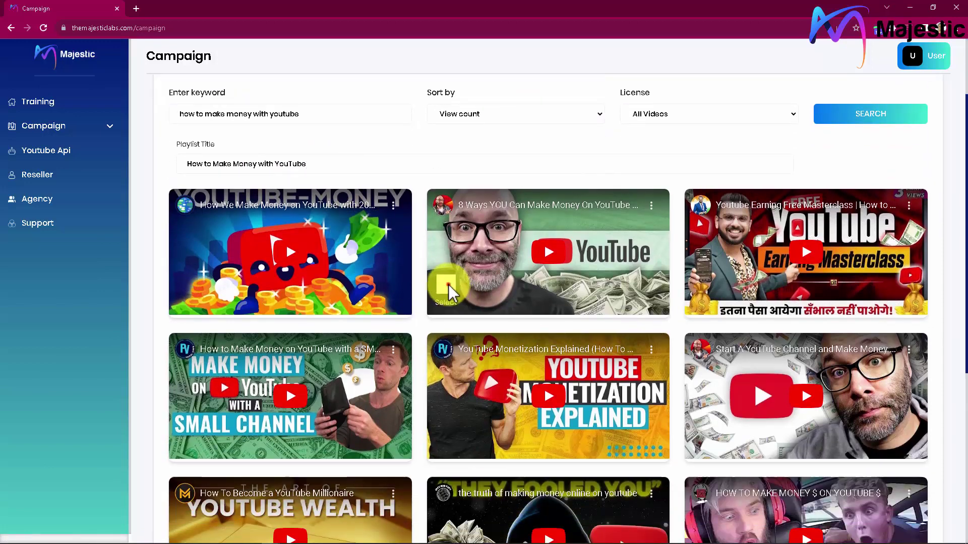
pyautogui.click(446, 286)
pyautogui.scroll(-1, 424, 303)
pyautogui.click(188, 376)
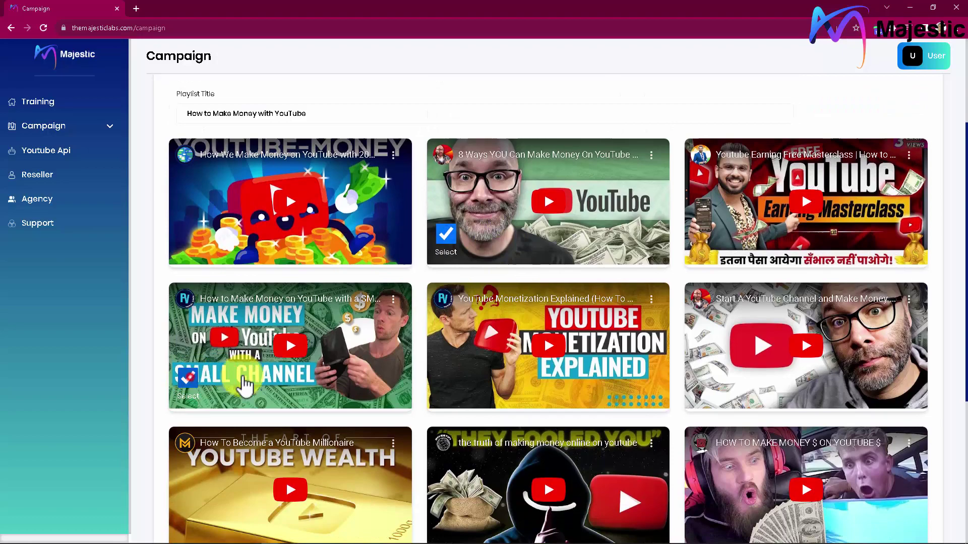
pyautogui.click(446, 376)
pyautogui.click(703, 378)
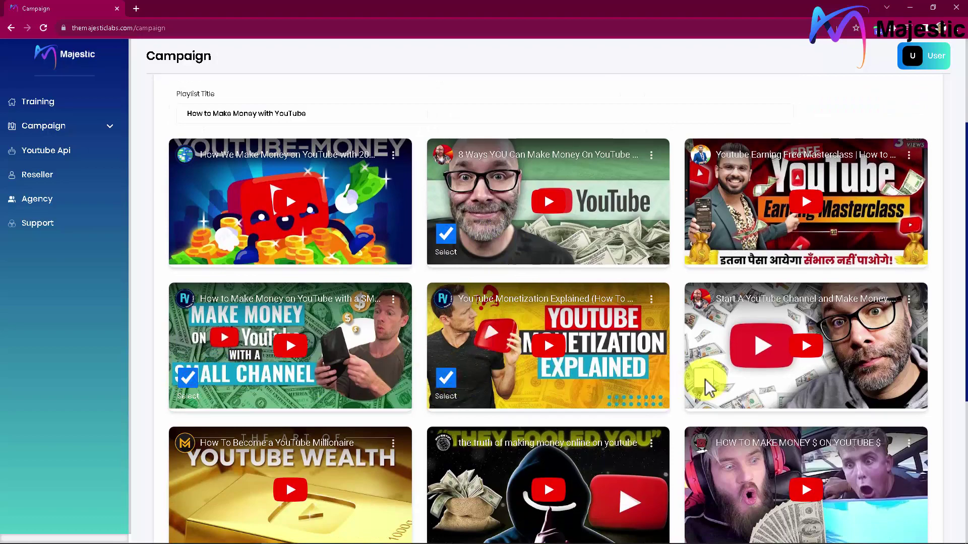
pyautogui.scroll(-2, 454, 370)
pyautogui.scroll(-2, 219, 356)
pyautogui.click(188, 326)
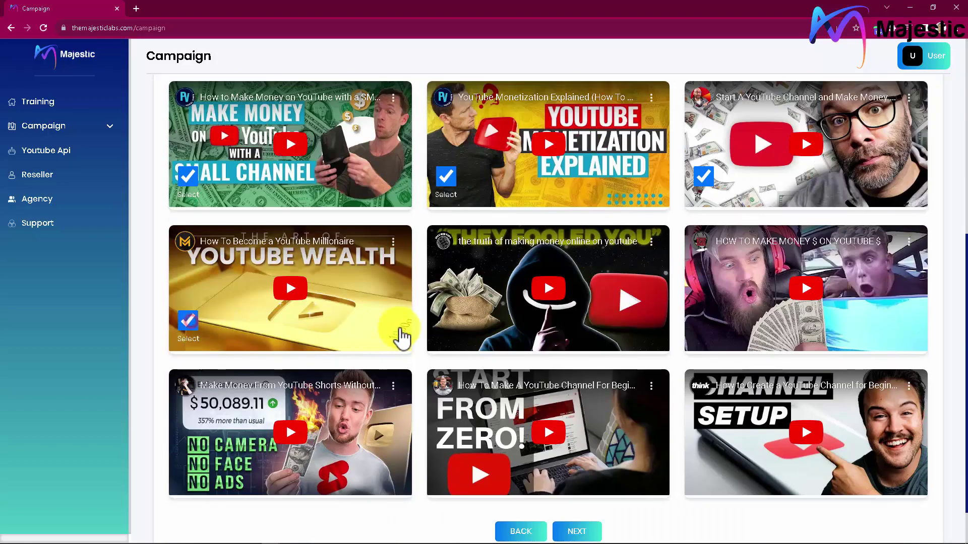
pyautogui.click(448, 321)
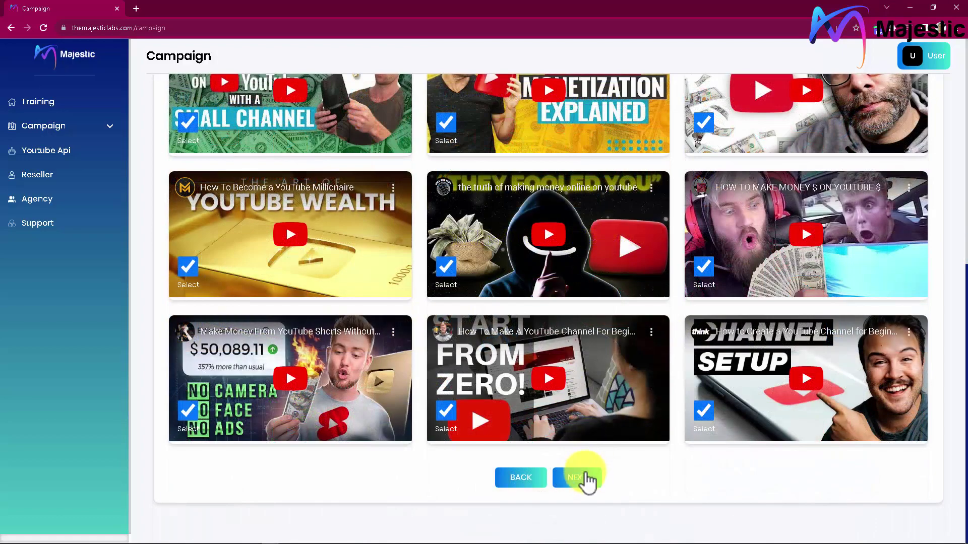
pyautogui.click(577, 477)
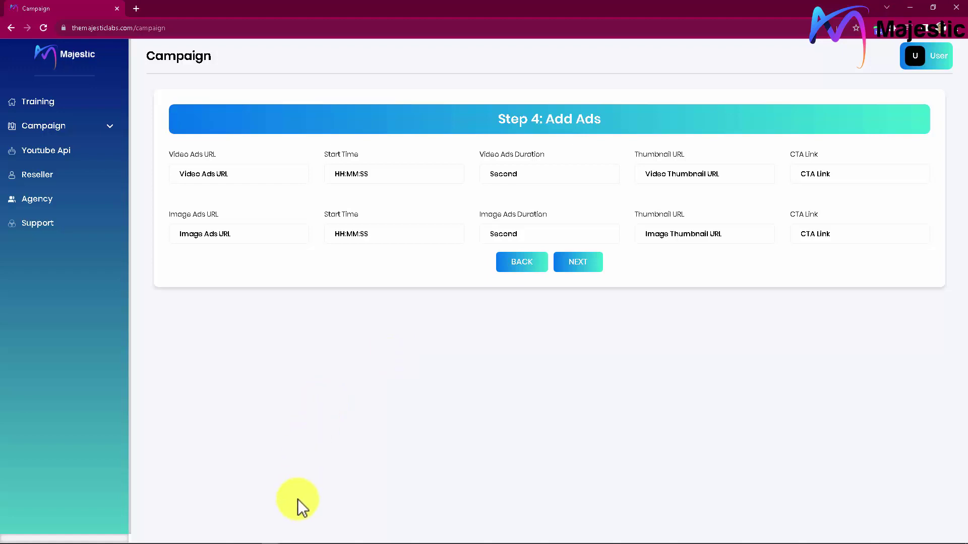
# - Paste the Vimeo URL from Notepad as the video ad, starting 00:00:10 for 20 seconds
pyautogui.click(127, 536)
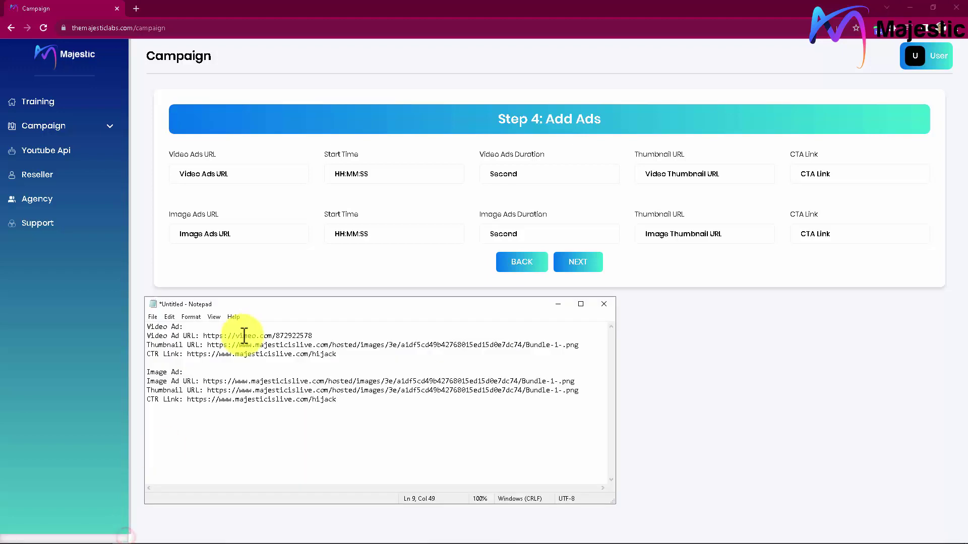
pyautogui.moveTo(203, 335); pyautogui.dragTo(329, 333)
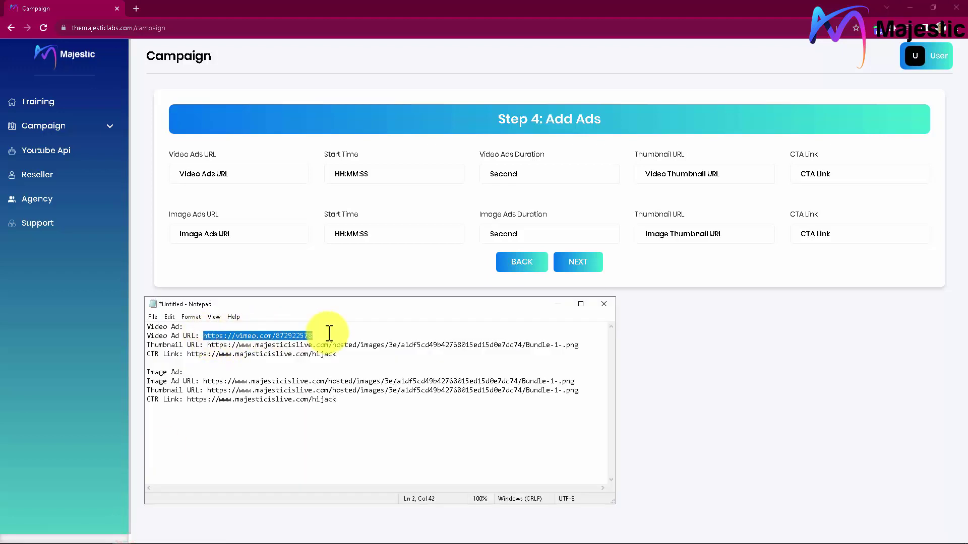
pyautogui.hotkey('ctrl', 'c')
pyautogui.click(247, 172)
pyautogui.hotkey('ctrl', 'v')
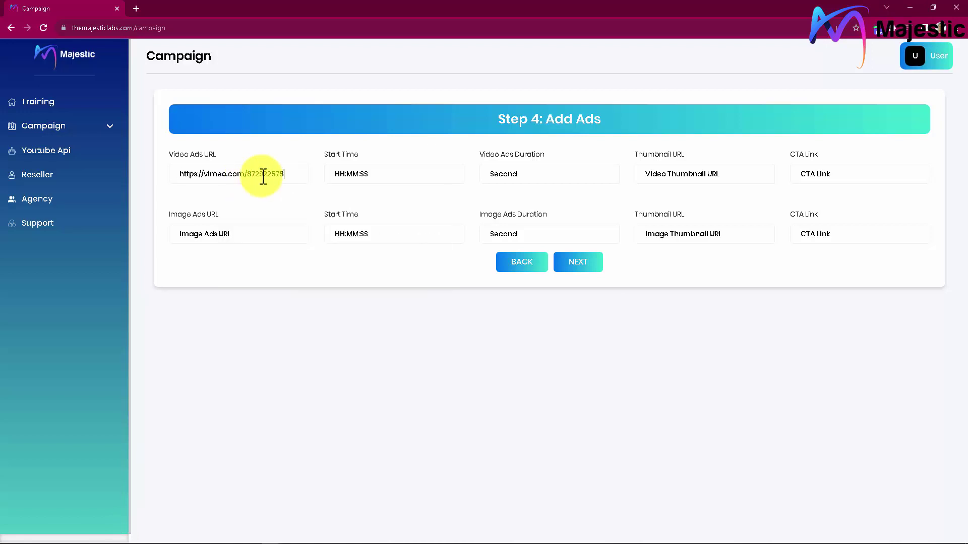
pyautogui.click(378, 175)
pyautogui.write('00:00:10')
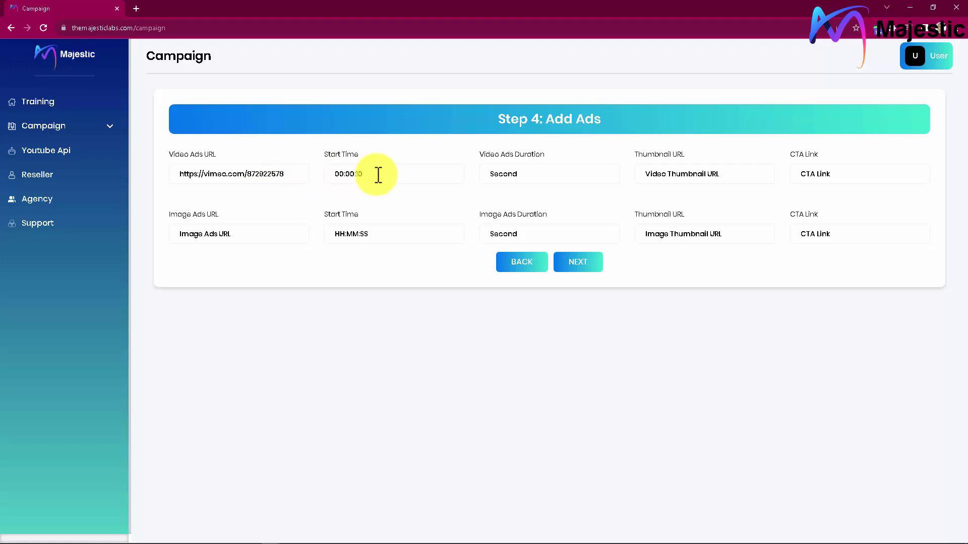
pyautogui.click(522, 174)
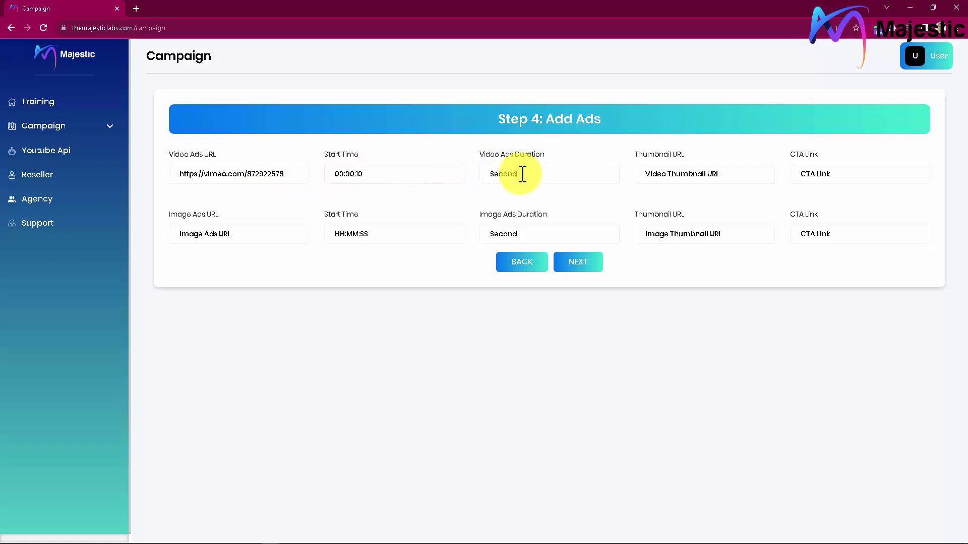
pyautogui.write('20')
# - Paste the video ad's thumbnail URL and CTA link from Notepad
pyautogui.click(130, 538)
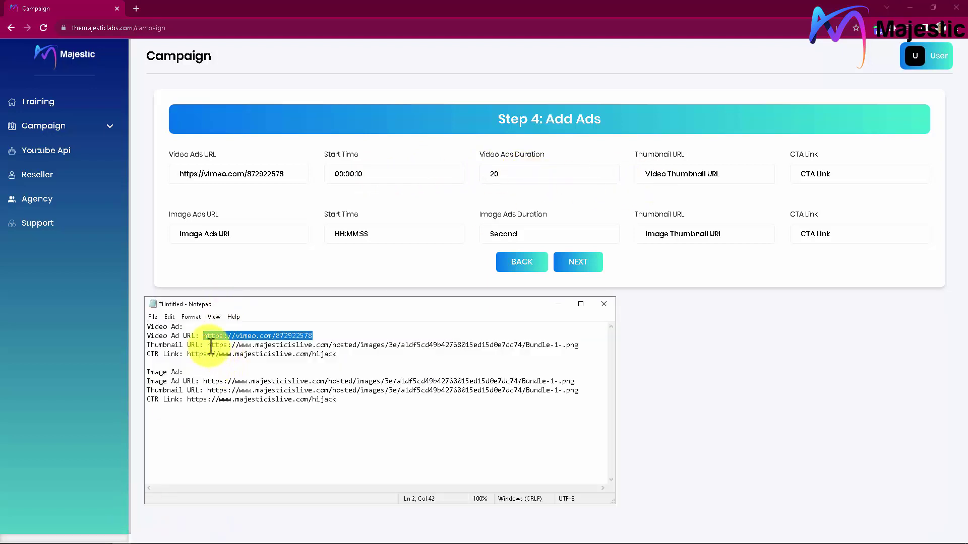
pyautogui.moveTo(207, 345); pyautogui.dragTo(579, 345)
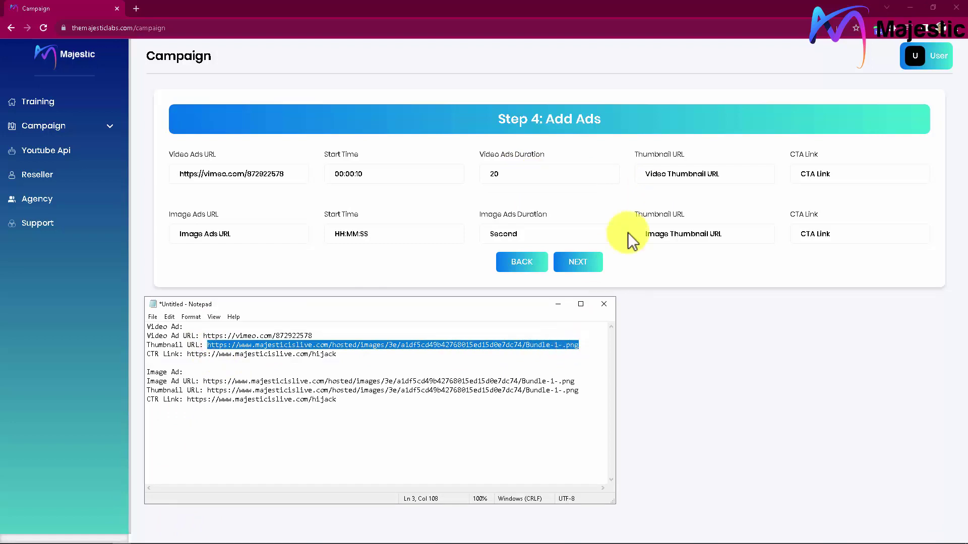
pyautogui.click(672, 172)
pyautogui.hotkey('ctrl', 'v')
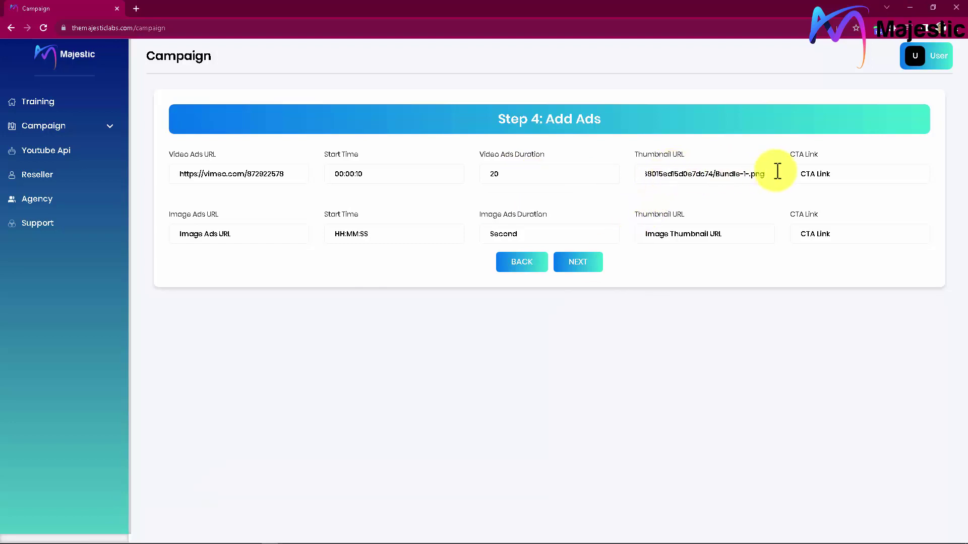
pyautogui.moveTo(484, 539)
pyautogui.click(122, 536)
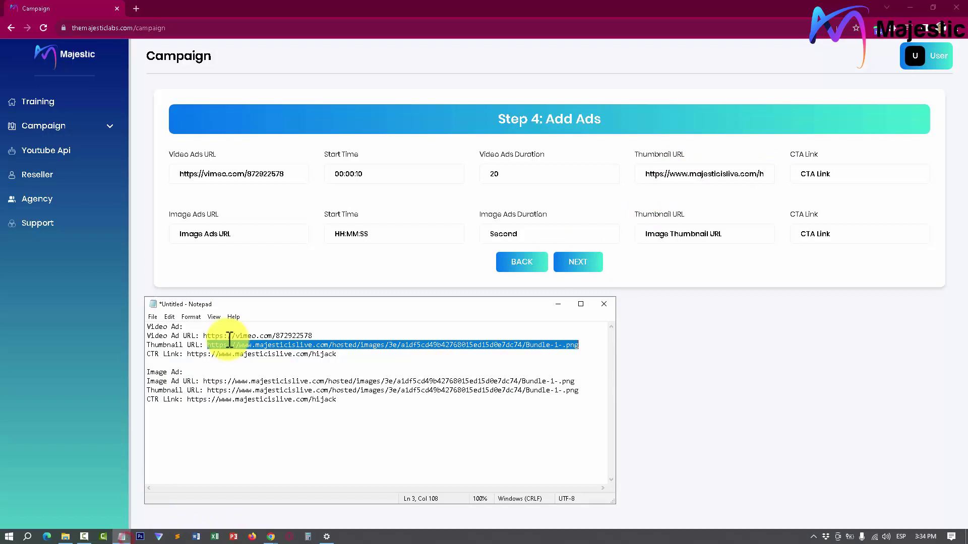
pyautogui.moveTo(187, 353); pyautogui.dragTo(339, 354)
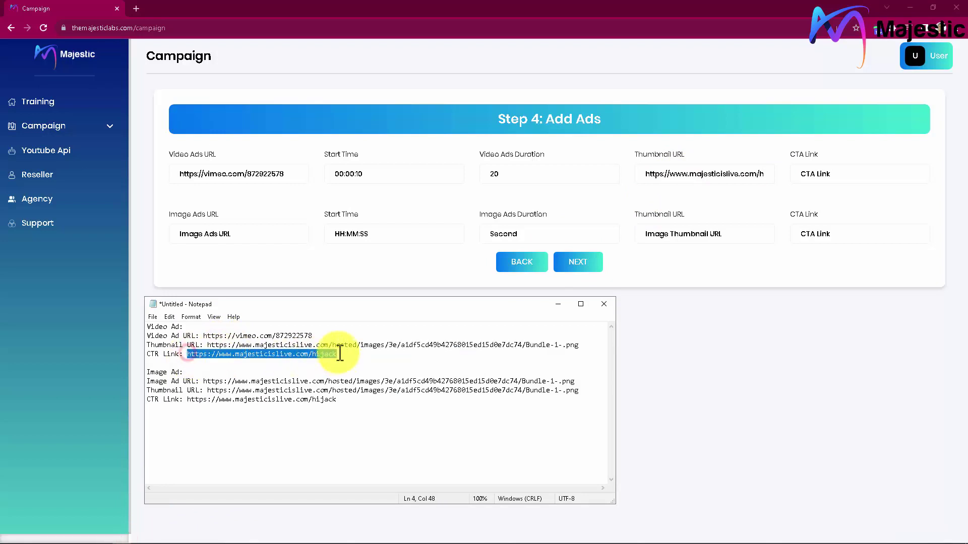
pyautogui.click(804, 176)
pyautogui.hotkey('ctrl', 'v')
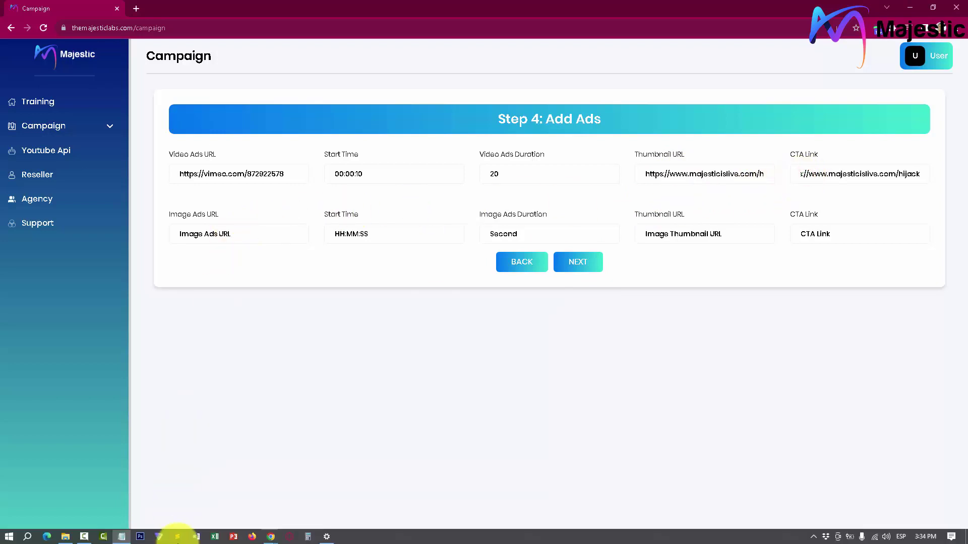
# - Paste the image ad URL from Notepad, starting at 00:00:20 for 20 seconds
pyautogui.click(122, 536)
pyautogui.moveTo(203, 381); pyautogui.dragTo(572, 381)
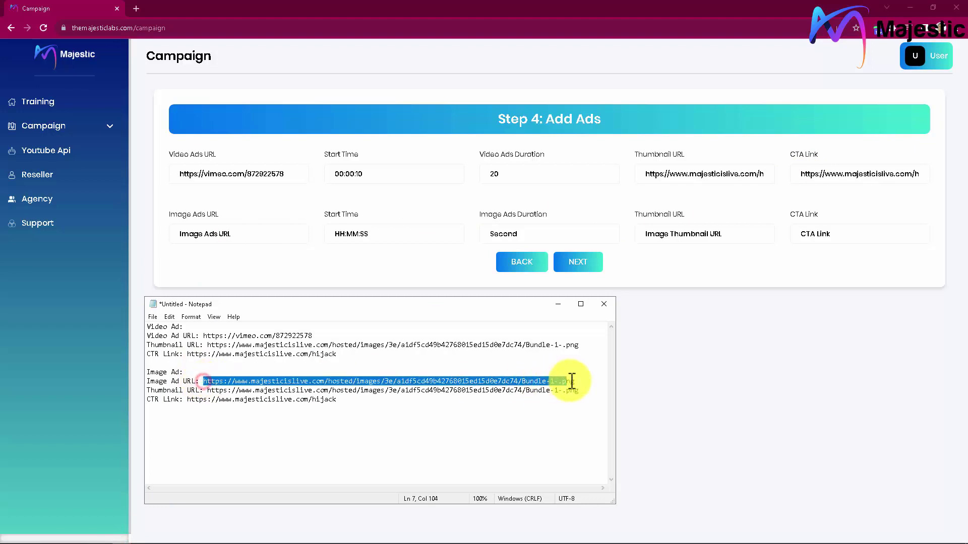
pyautogui.hotkey('ctrl', 'c')
pyautogui.click(237, 233)
pyautogui.hotkey('ctrl', 'v')
pyautogui.click(369, 234)
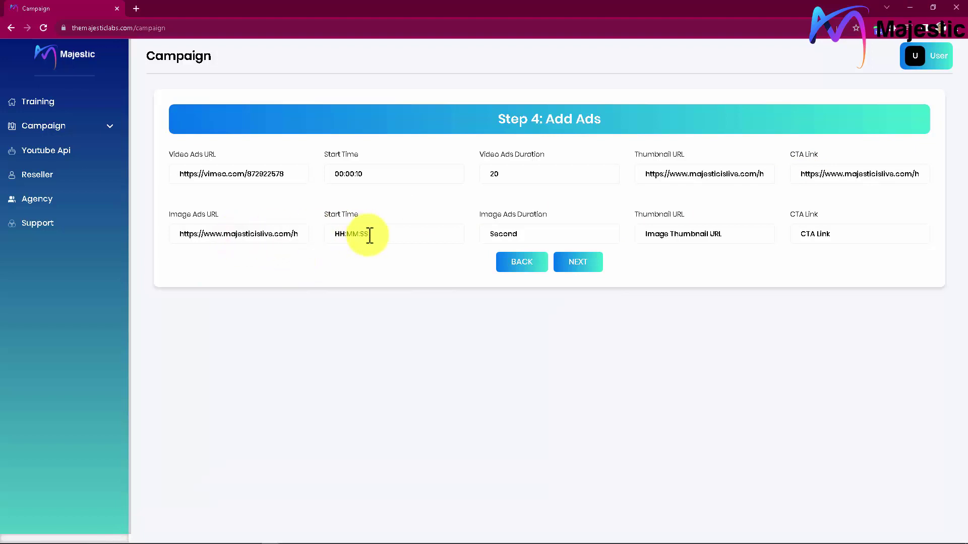
pyautogui.write('00:00:20')
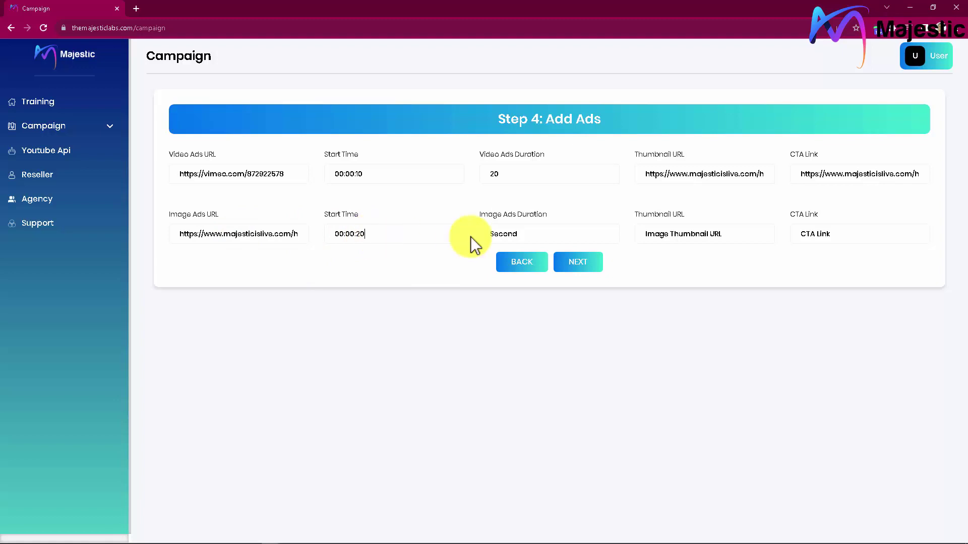
pyautogui.click(530, 232)
pyautogui.write('20')
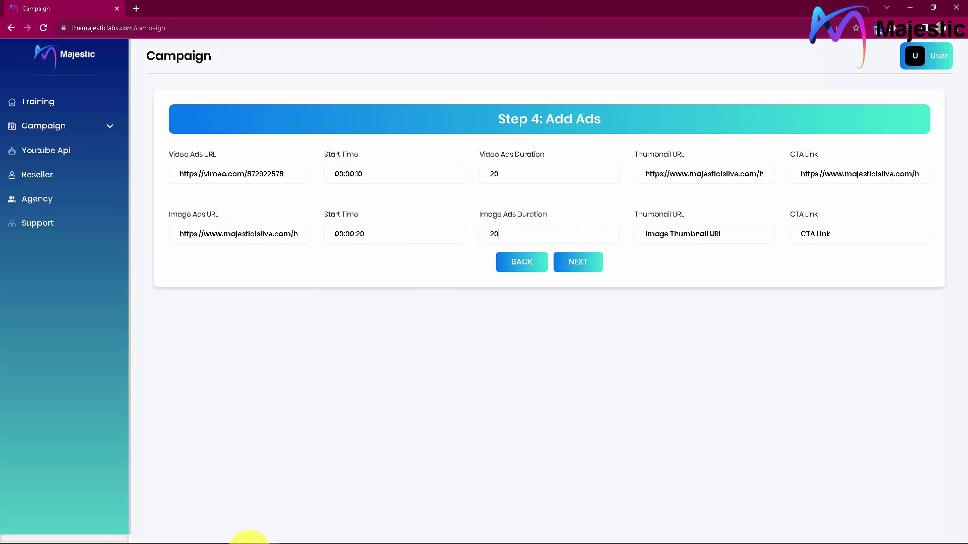
# - Paste the image ad's thumbnail URL and CTA link from Notepad
pyautogui.click(119, 534)
pyautogui.moveTo(204, 390); pyautogui.dragTo(579, 391)
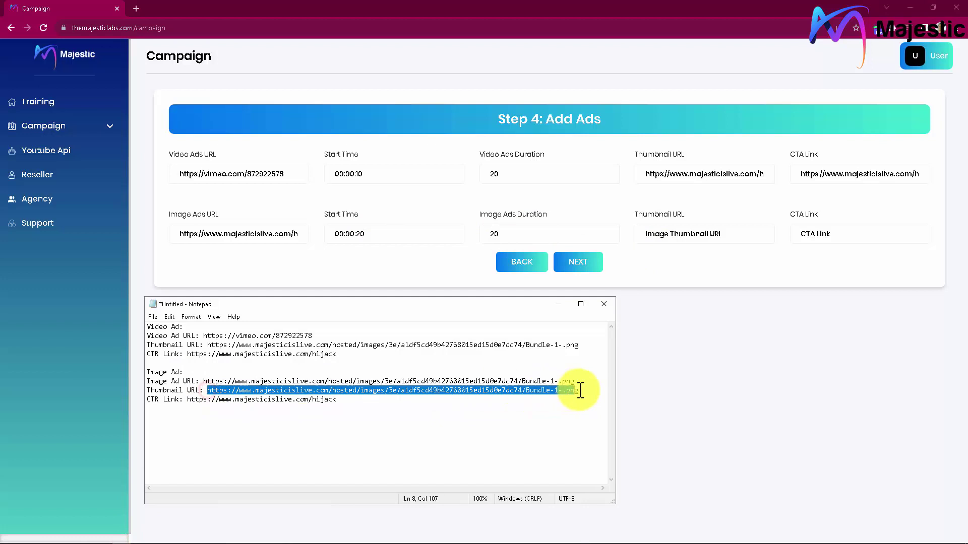
pyautogui.hotkey('ctrl', 'c')
pyautogui.click(642, 234)
pyautogui.hotkey('ctrl', 'v')
pyautogui.click(121, 537)
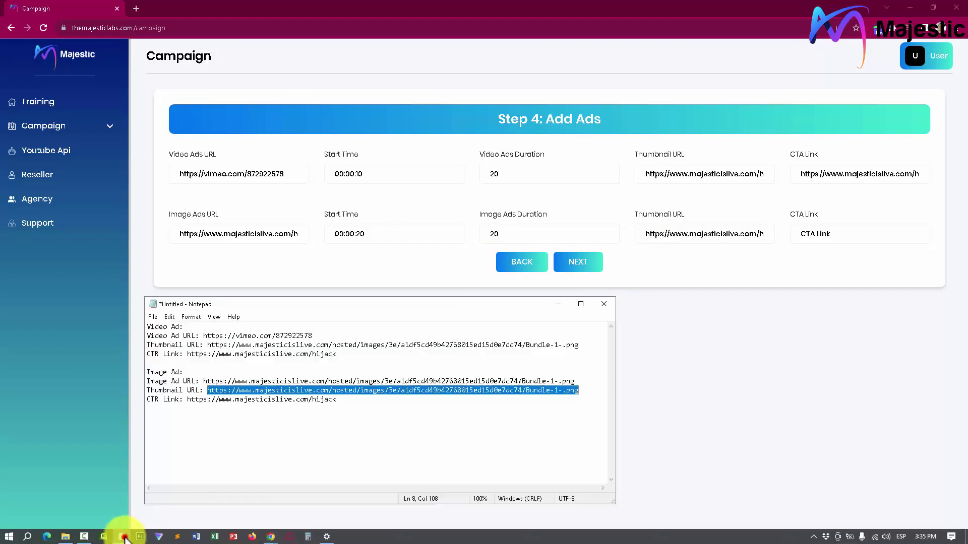
pyautogui.moveTo(188, 400); pyautogui.dragTo(336, 401)
pyautogui.hotkey('ctrl', 'c')
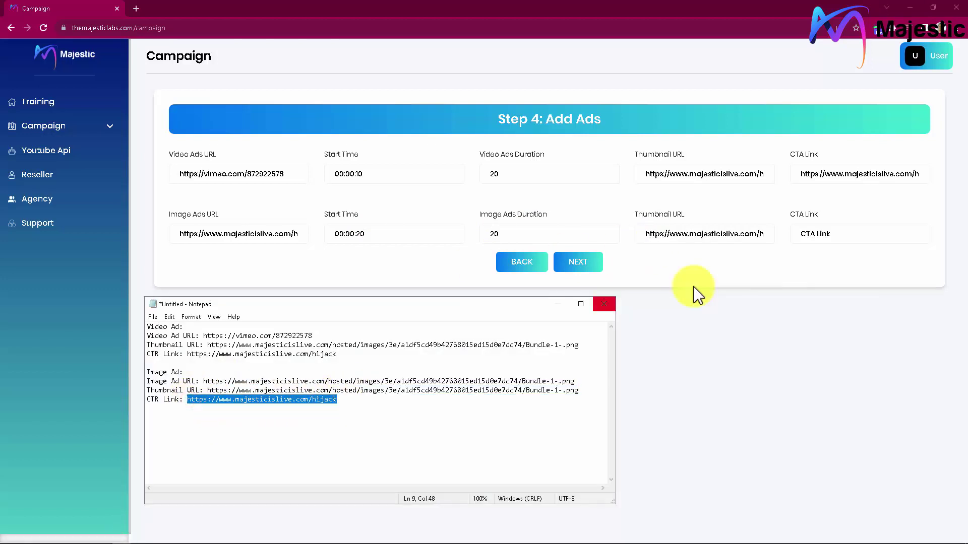
pyautogui.click(838, 233)
pyautogui.hotkey('ctrl', 'v')
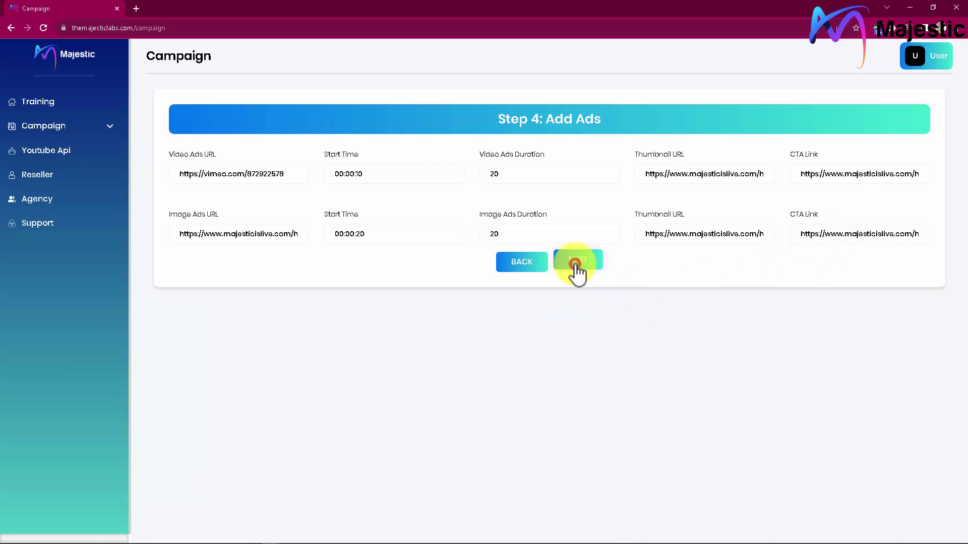
# - Finish the campaign and preview Demo Campaign in the Video Player
pyautogui.click(576, 266)
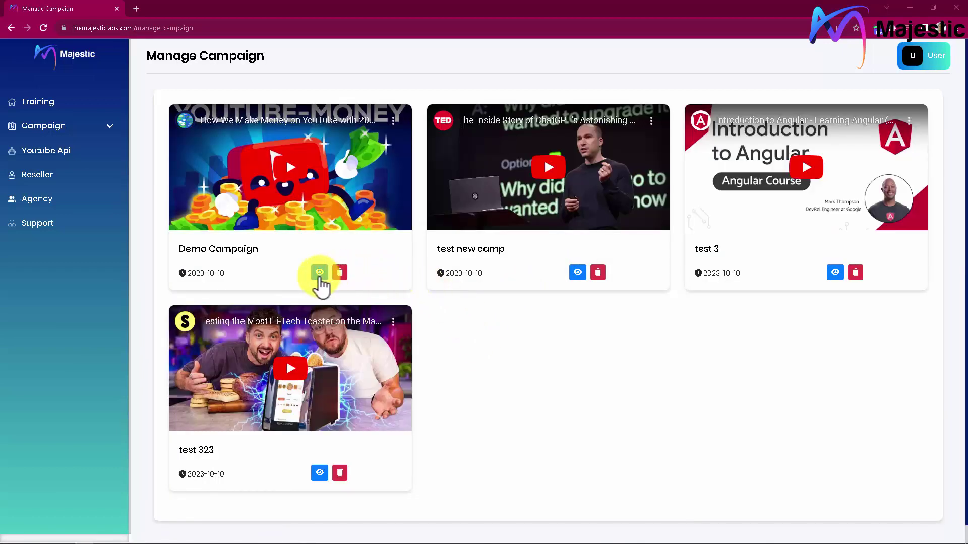
pyautogui.click(320, 275)
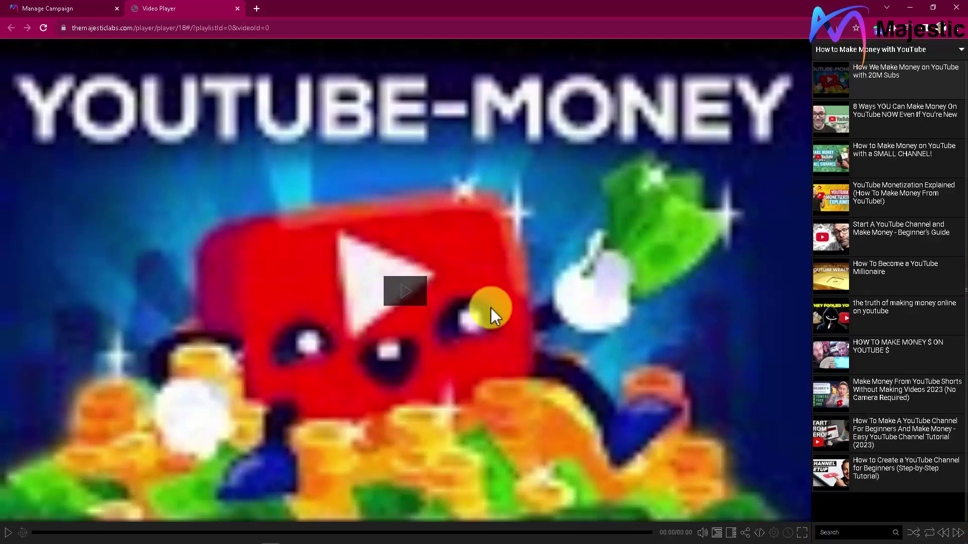
# - Play the campaign video and follow the video ad to its CTA page in a new tab
pyautogui.click(409, 293)
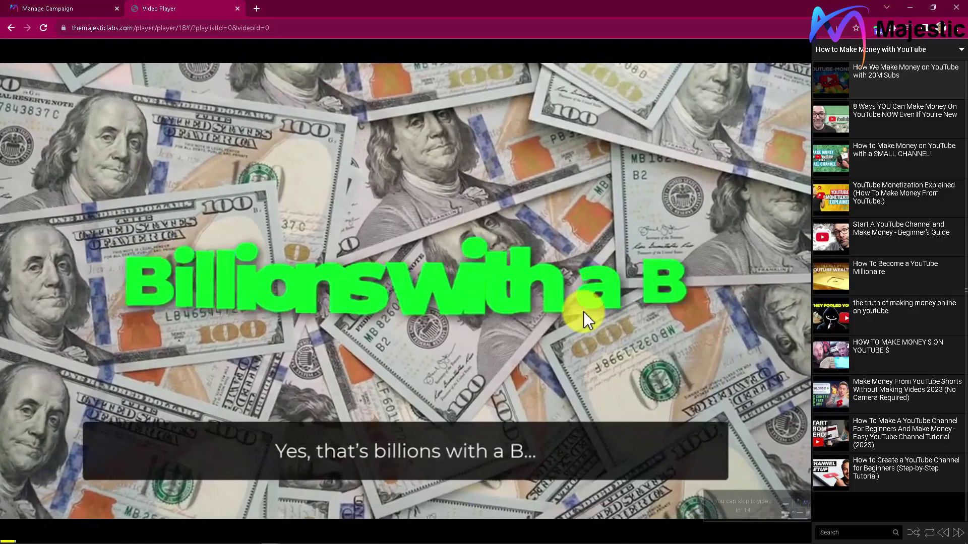
pyautogui.click(582, 312)
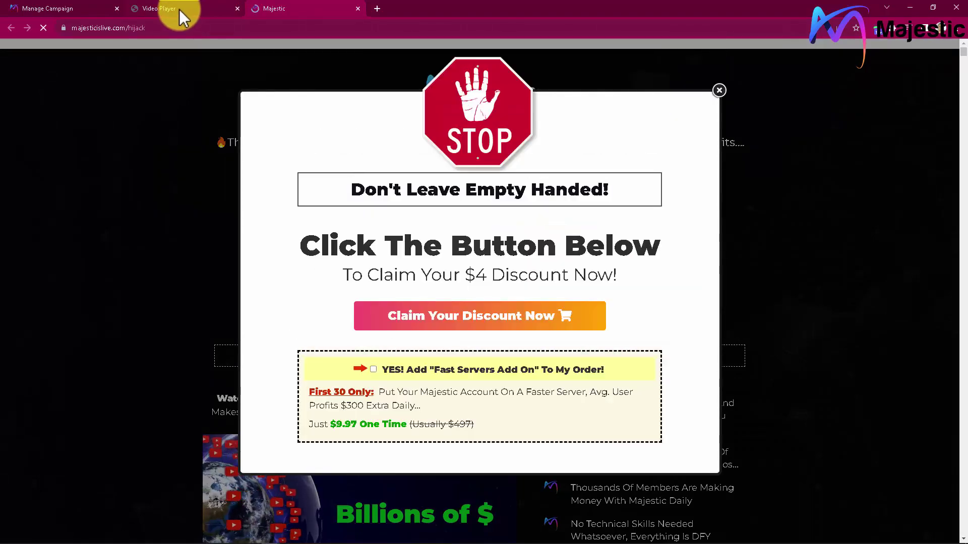
# - Return to the Video Player tab and skip both the video ad and the image ad
pyautogui.click(179, 9)
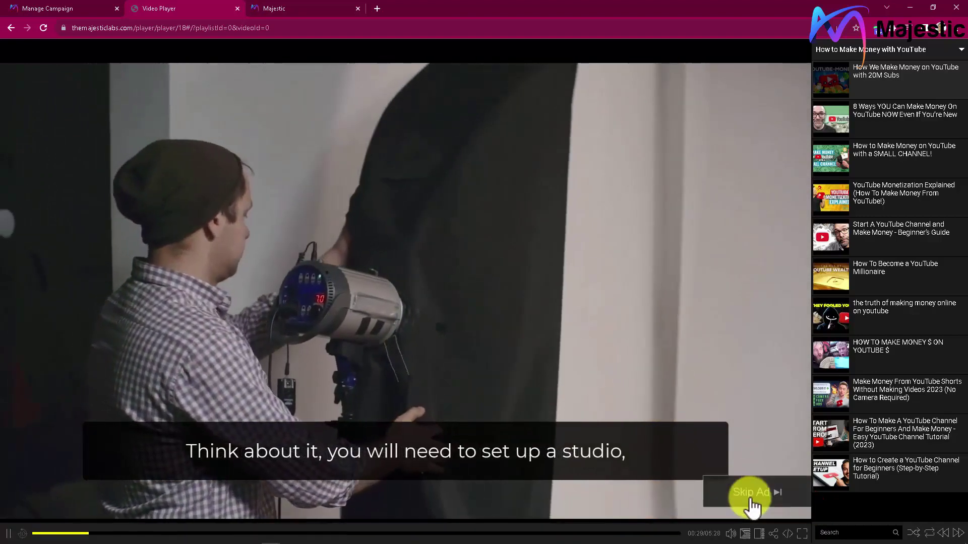
pyautogui.click(752, 500)
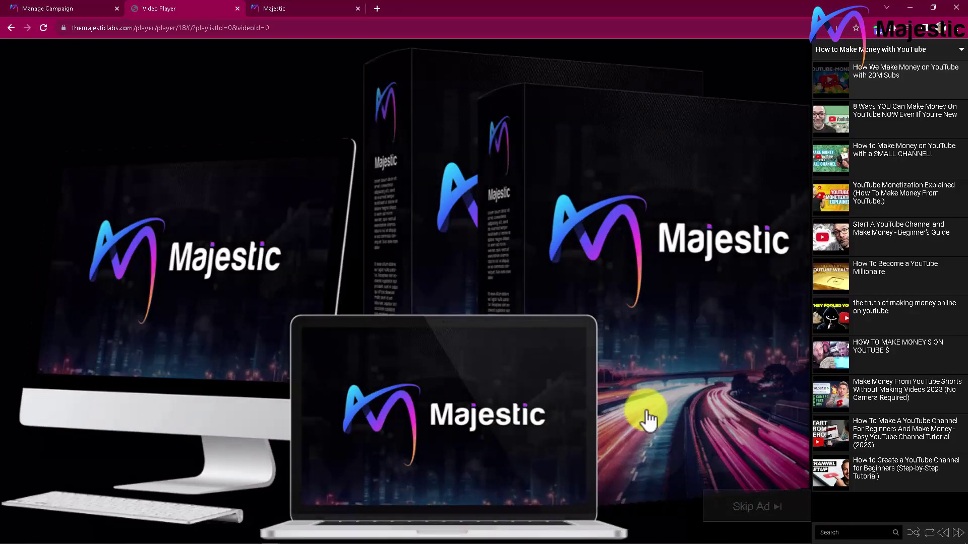
pyautogui.click(757, 493)
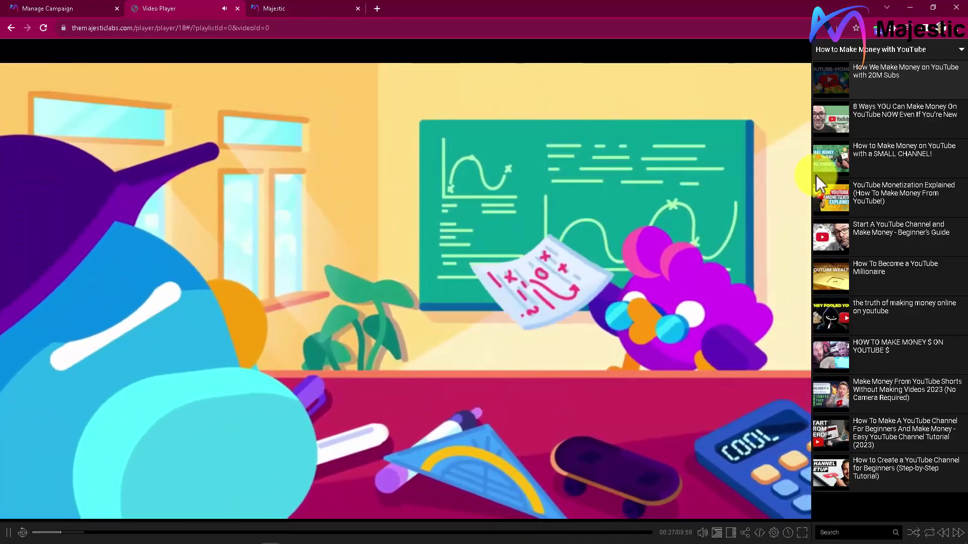
# - Play the second playlist video and check its ad reaches the hijack landing page, then return to Manage Campaign
pyautogui.click(884, 129)
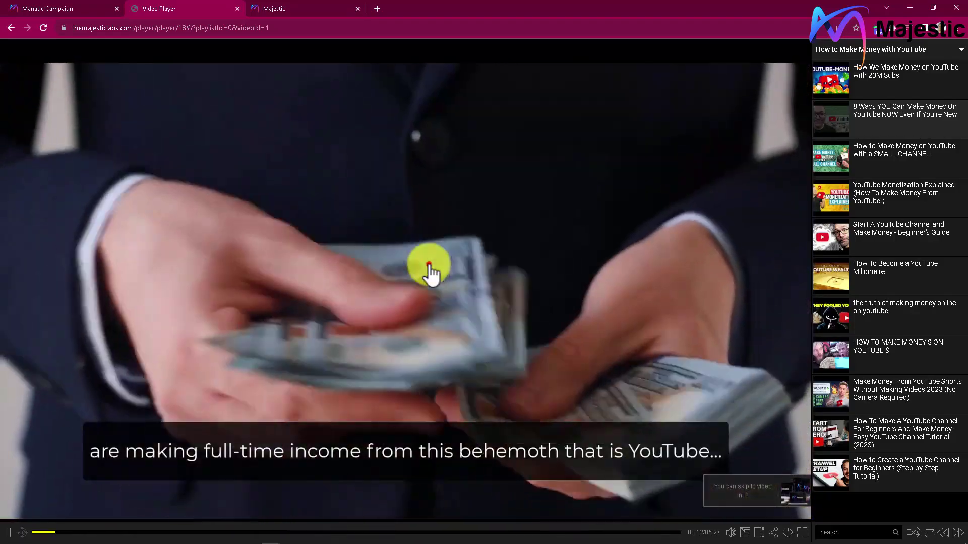
pyautogui.click(429, 271)
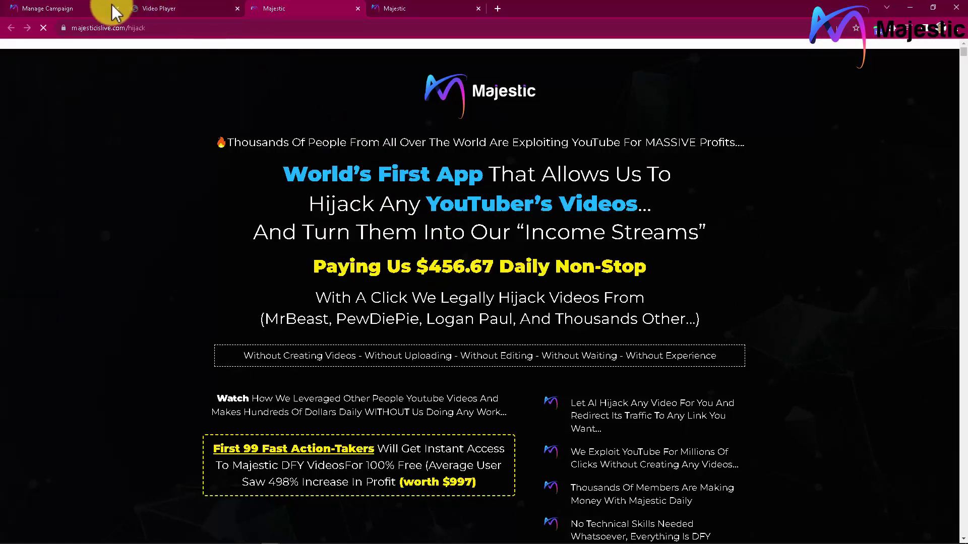
pyautogui.click(90, 9)
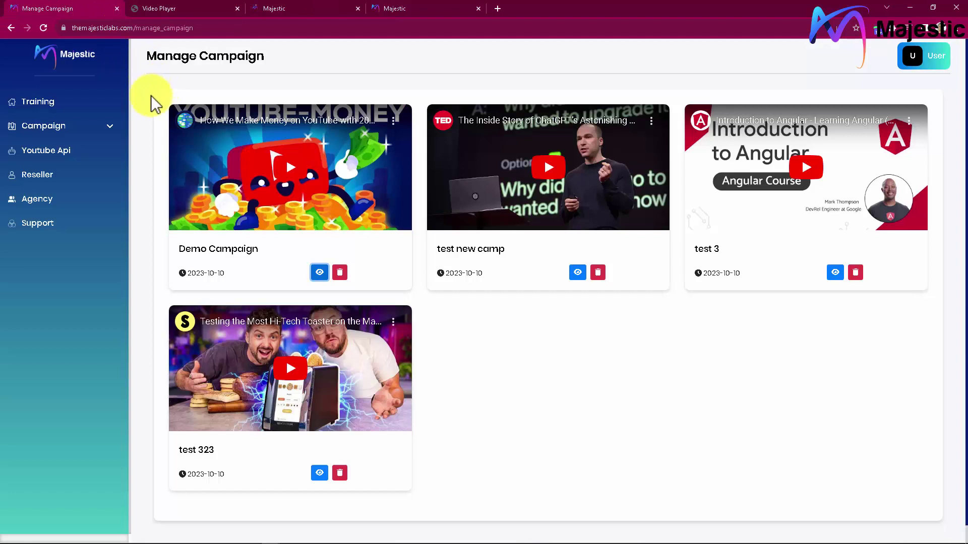
# - Go to the Training page from the Majestic sidebar
pyautogui.click(62, 105)
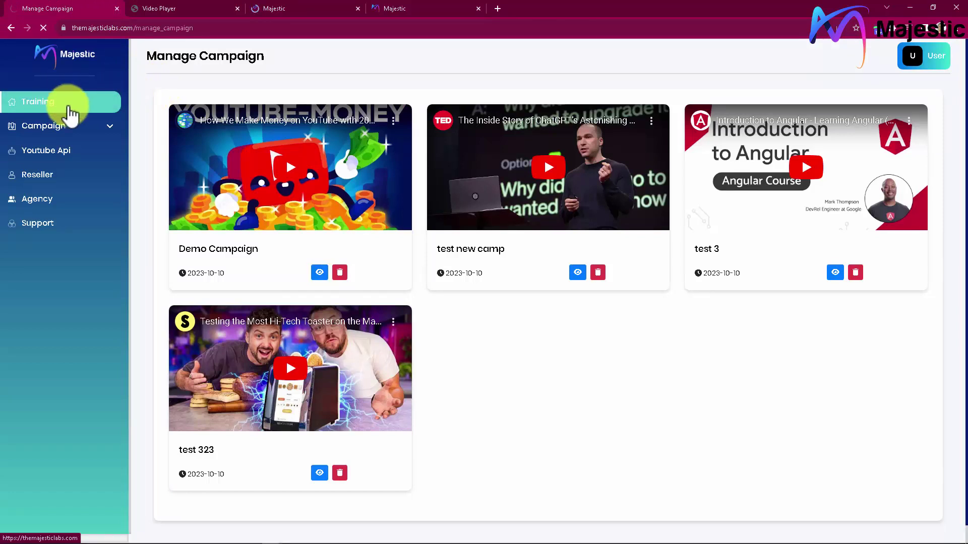